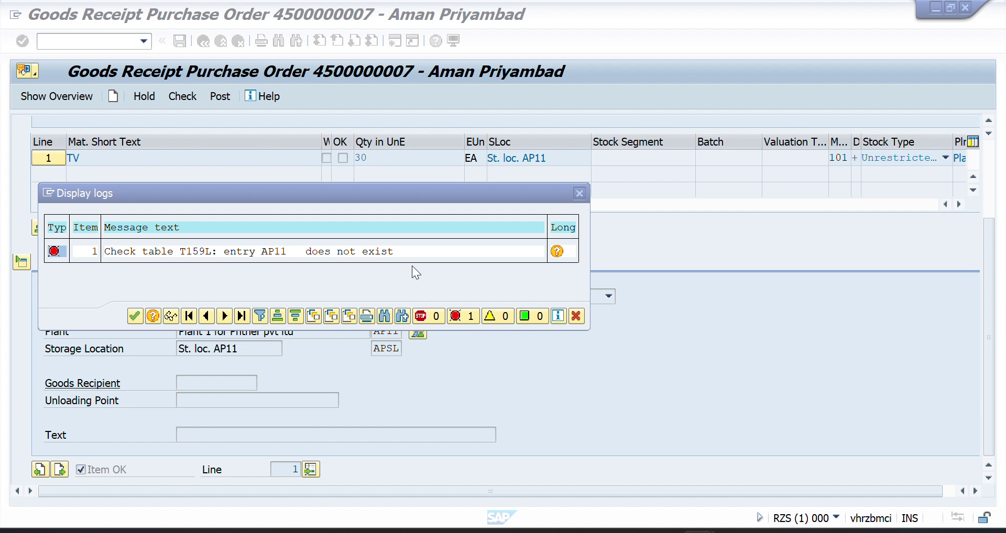
Step: Close the goods receipt's error log and start transaction SPRO in a new GUI window
click(579, 194)
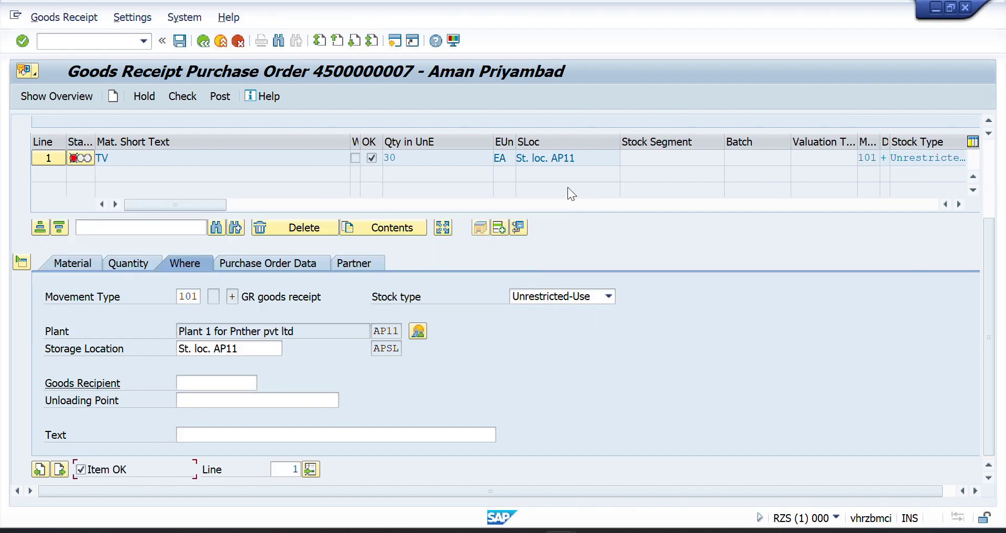
click(397, 40)
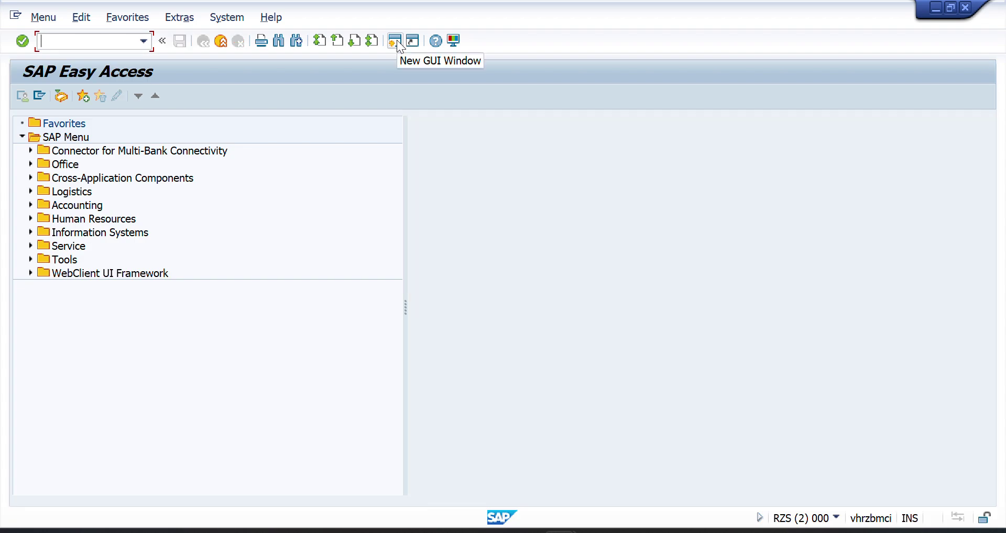
text(SP)
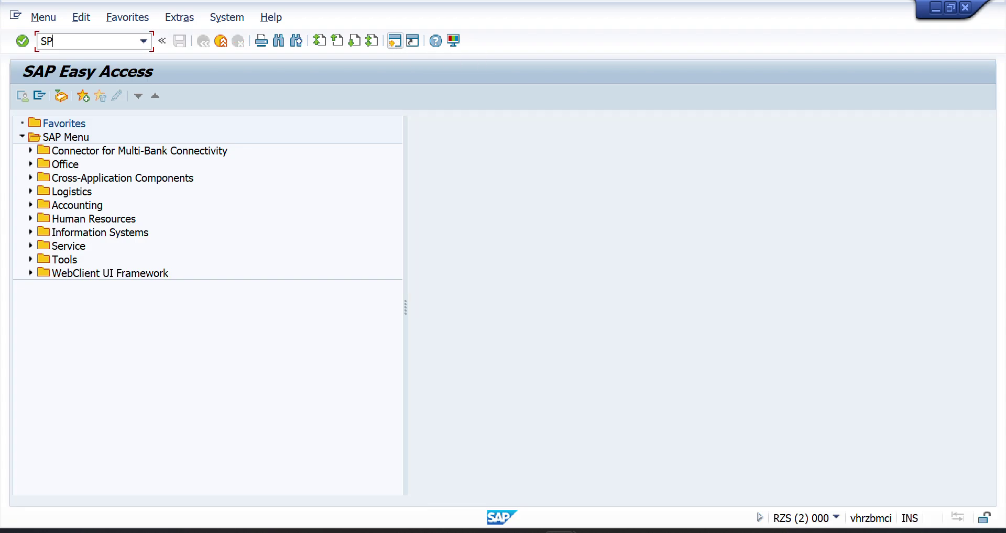
text(RO)
key(Return)
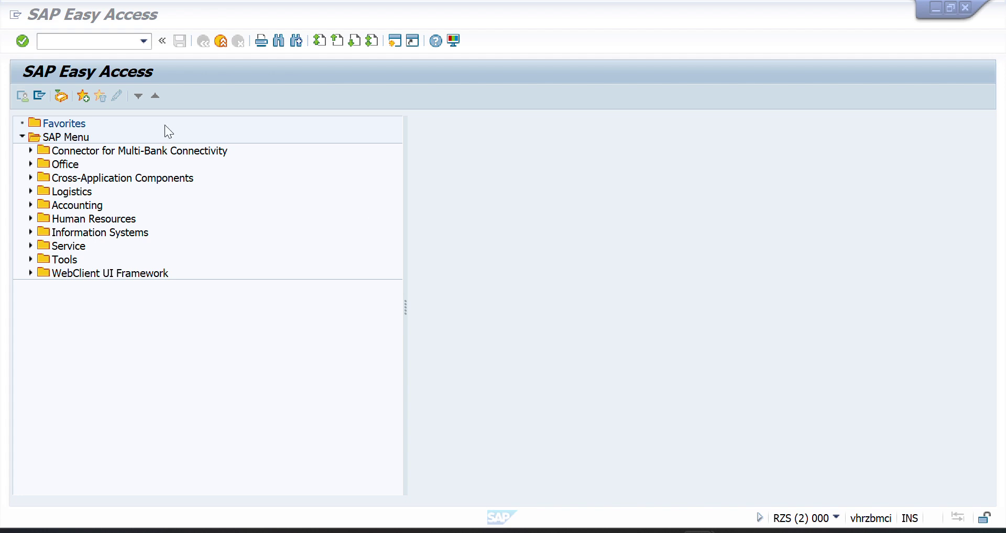
click(99, 41)
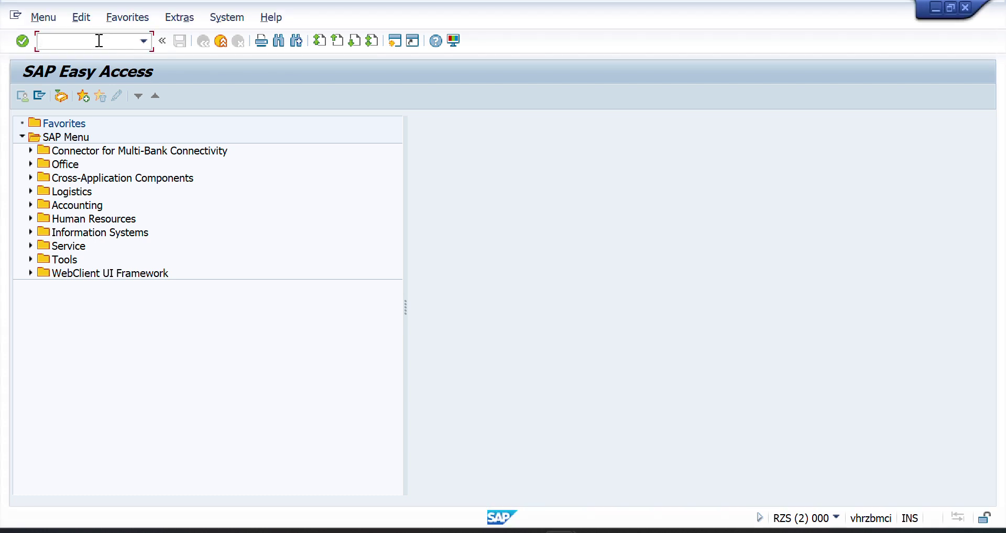
text(SPRO)
key(Return)
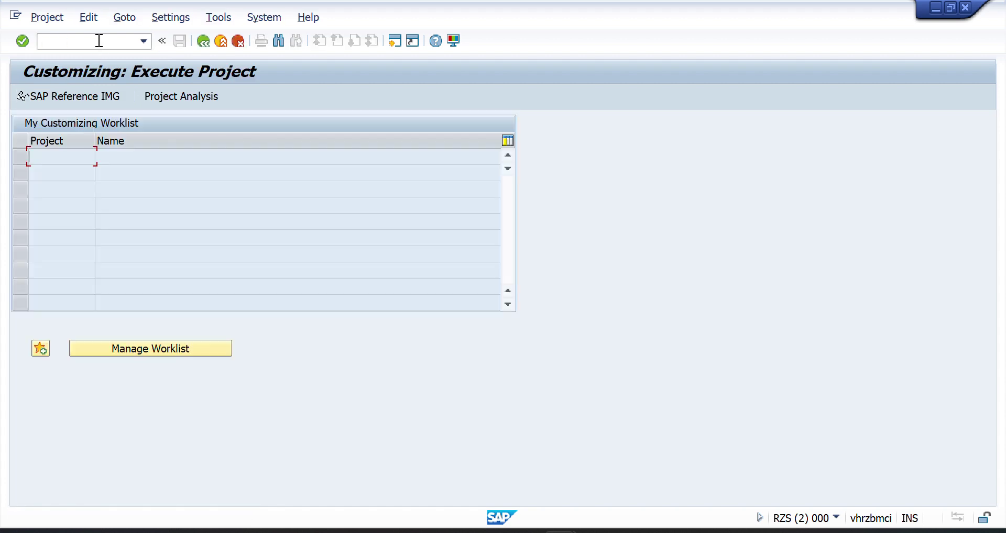
Step: Open Plant Parameters in the SAP Reference IMG under Materials Management, Inventory Management and Physical Inventory
click(86, 99)
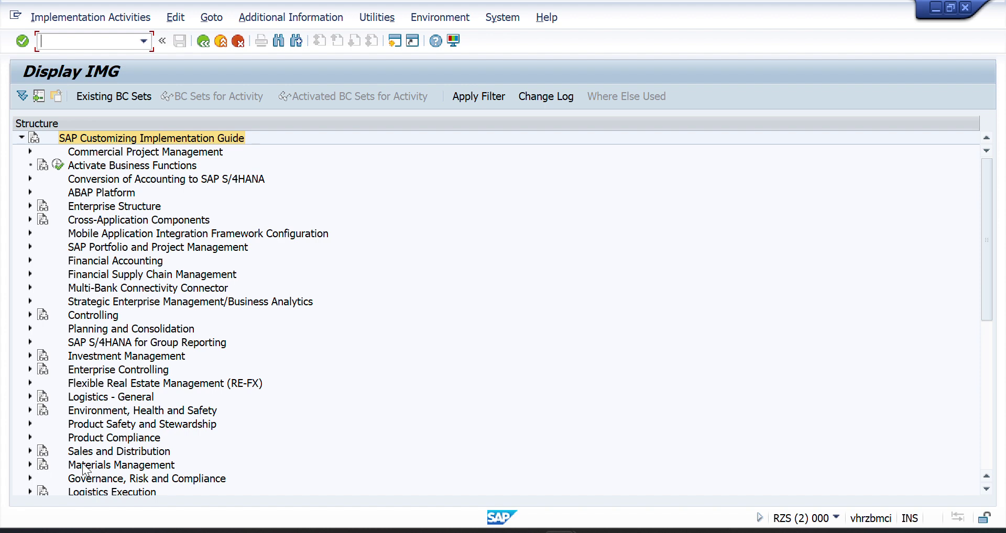
click(29, 465)
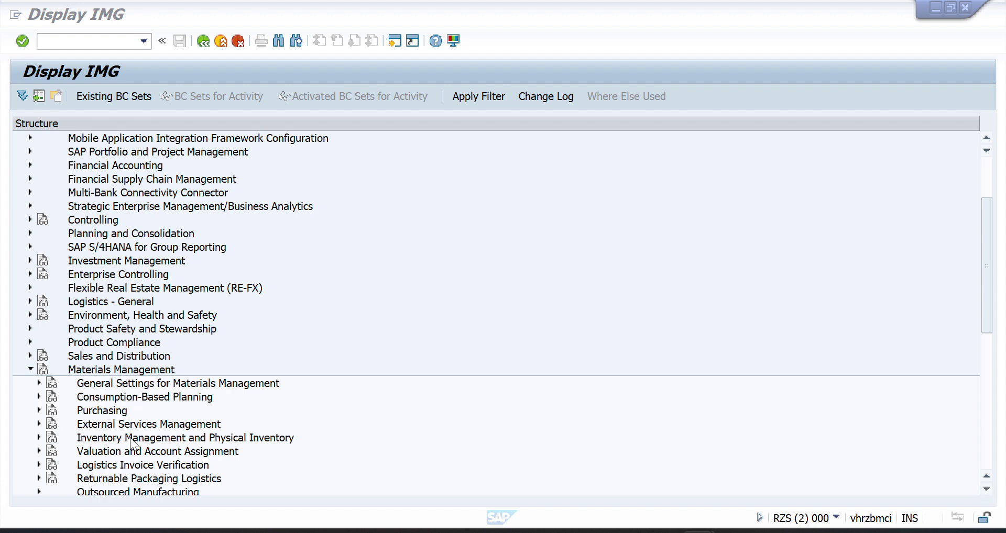
click(41, 439)
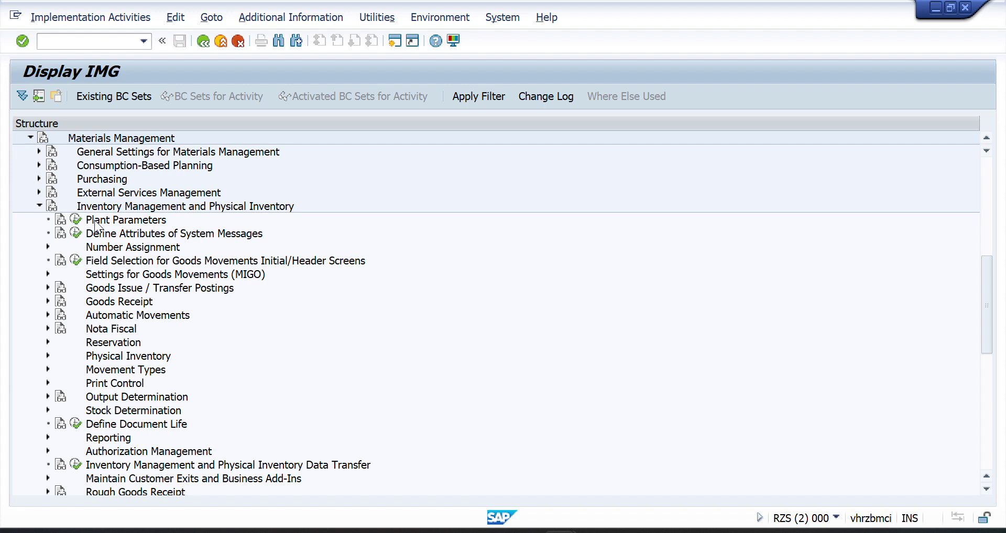
click(76, 220)
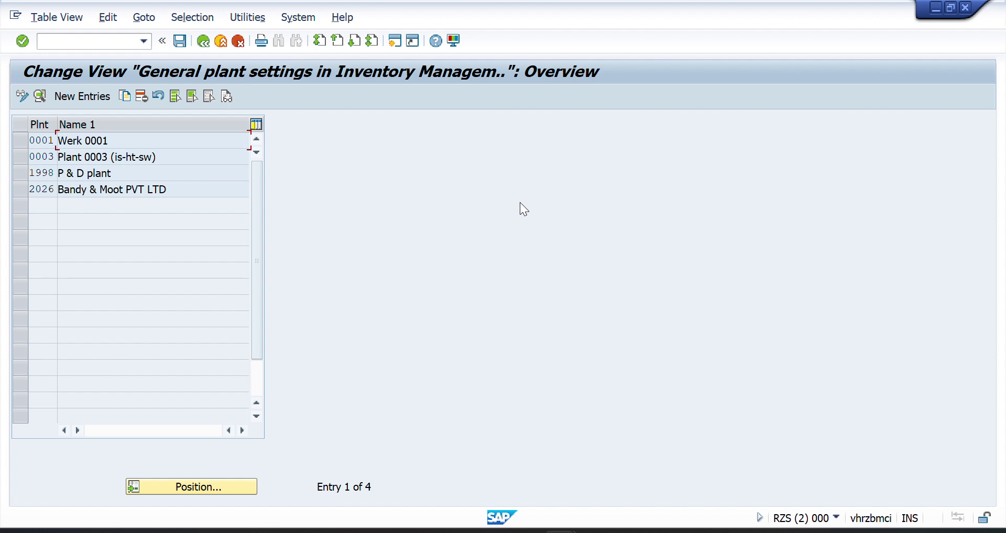
Step: Copy the general plant settings entry of plant 0001 as a new entry for plant AP11
click(14, 141)
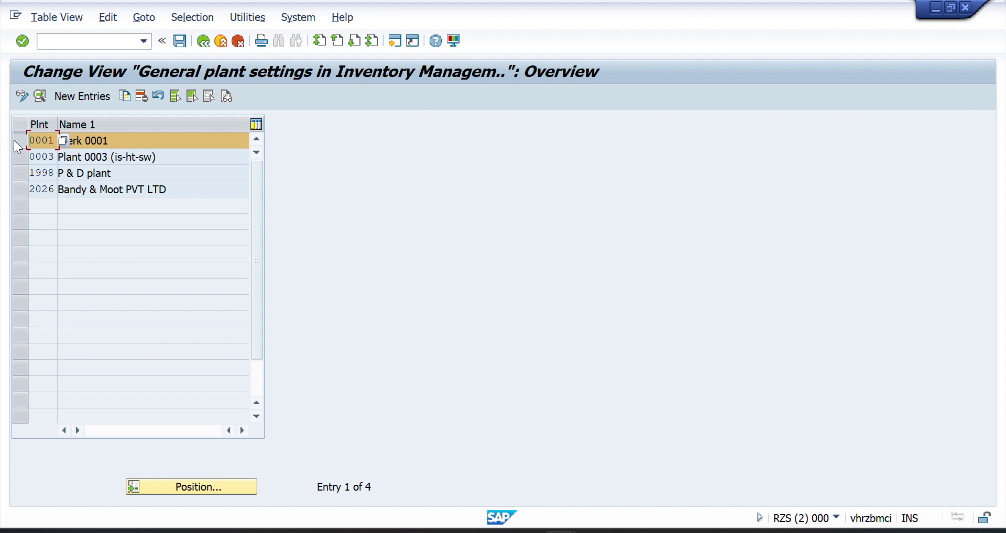
click(124, 97)
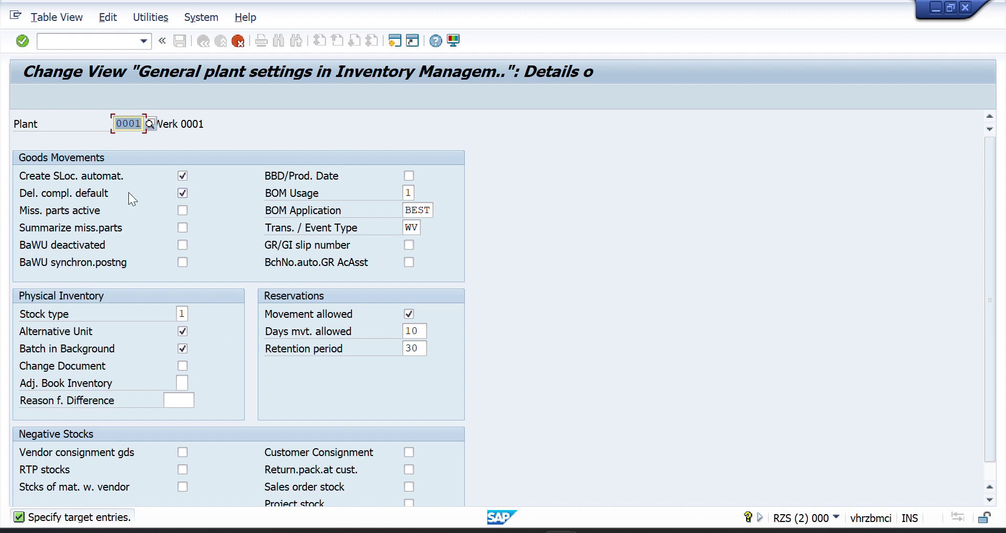
click(143, 124)
key(BackSpace)
key(BackSpace)
key(BackSpace)
key(Return)
key(BackSpace)
key(BackSpace)
key(BackSpace)
key(BackSpace)
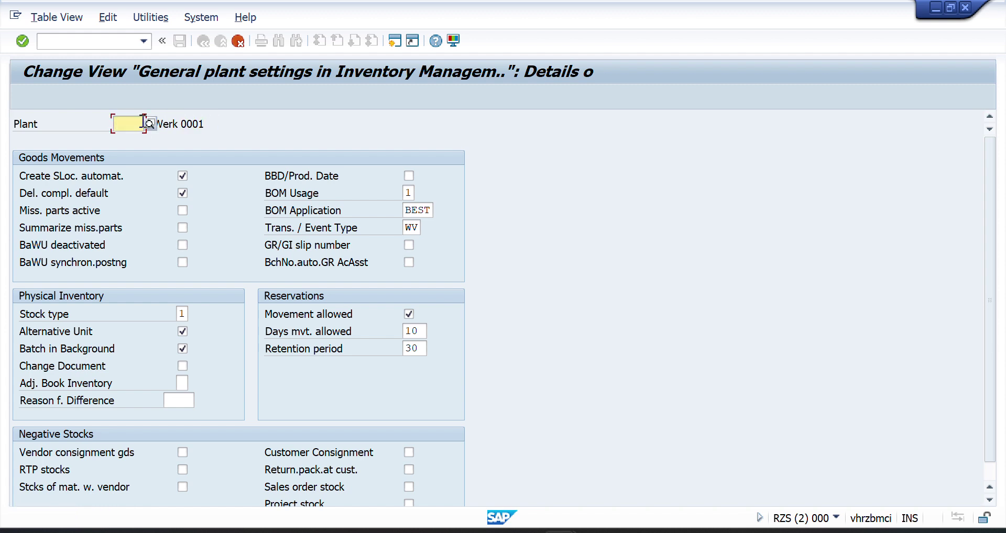
text(AP)
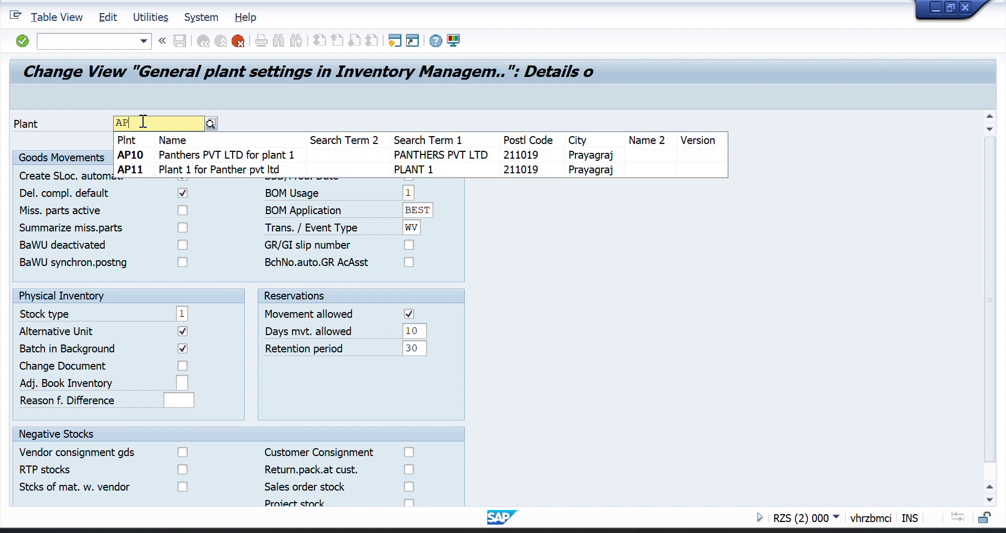
click(165, 168)
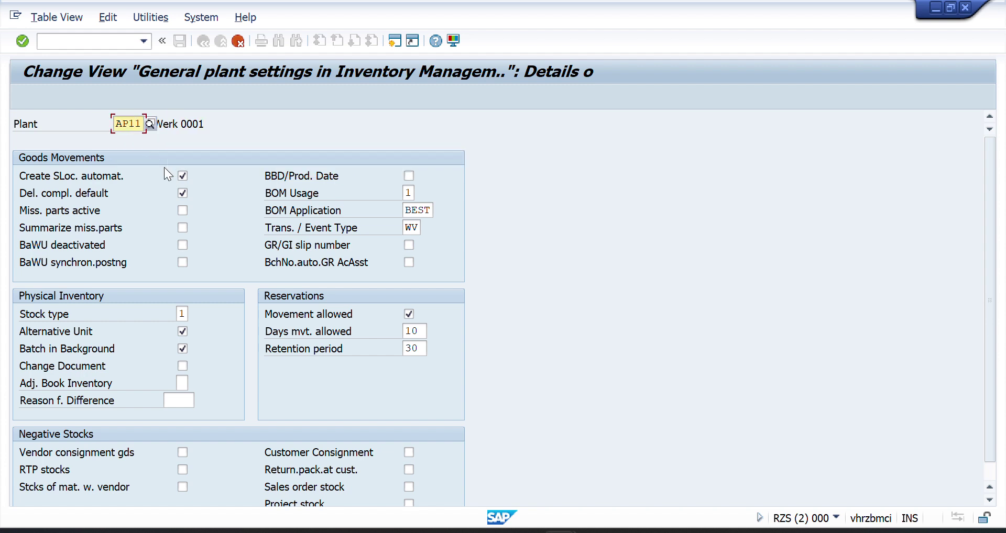
key(Return)
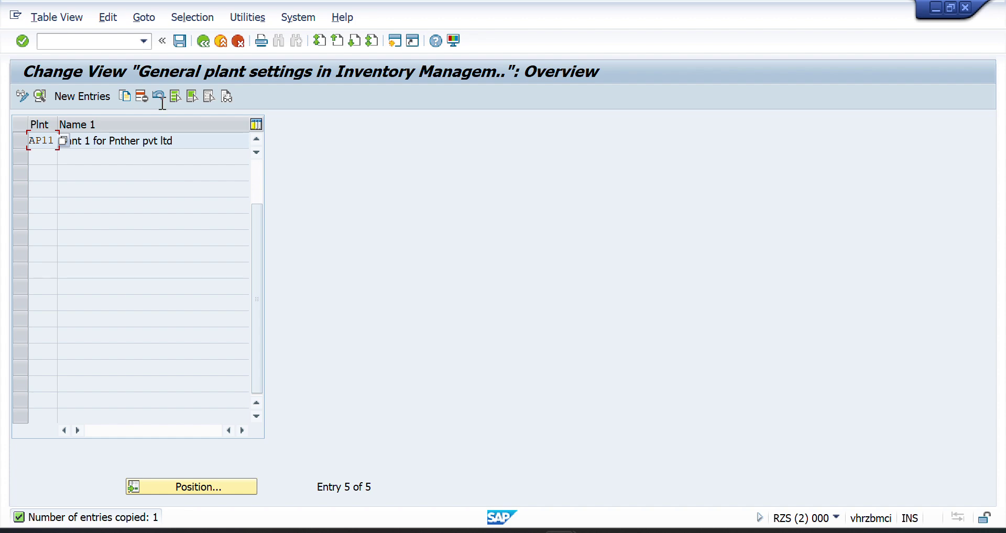
Step: Save the copied plant entry under the proposed customizing request and reopen the Plant Parameters overview
click(182, 46)
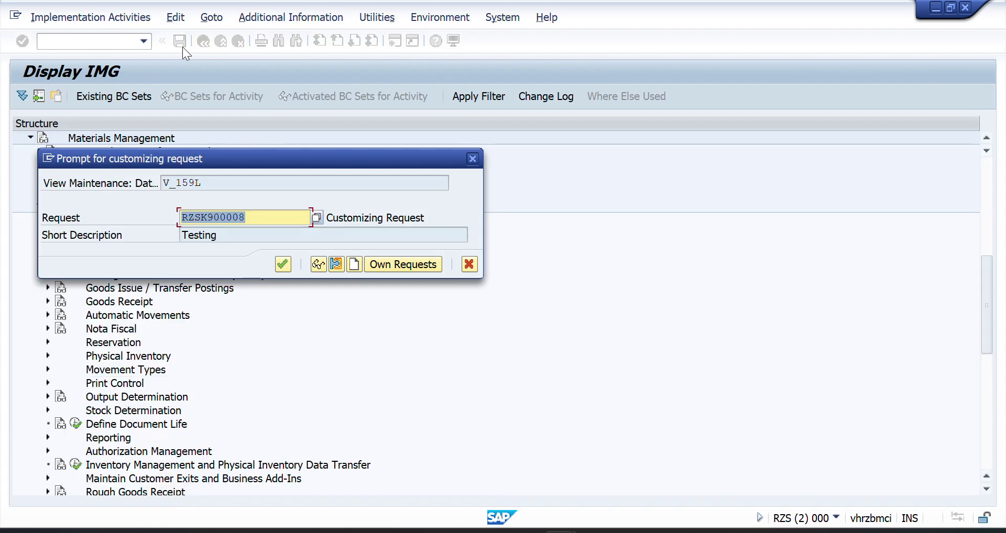
click(286, 263)
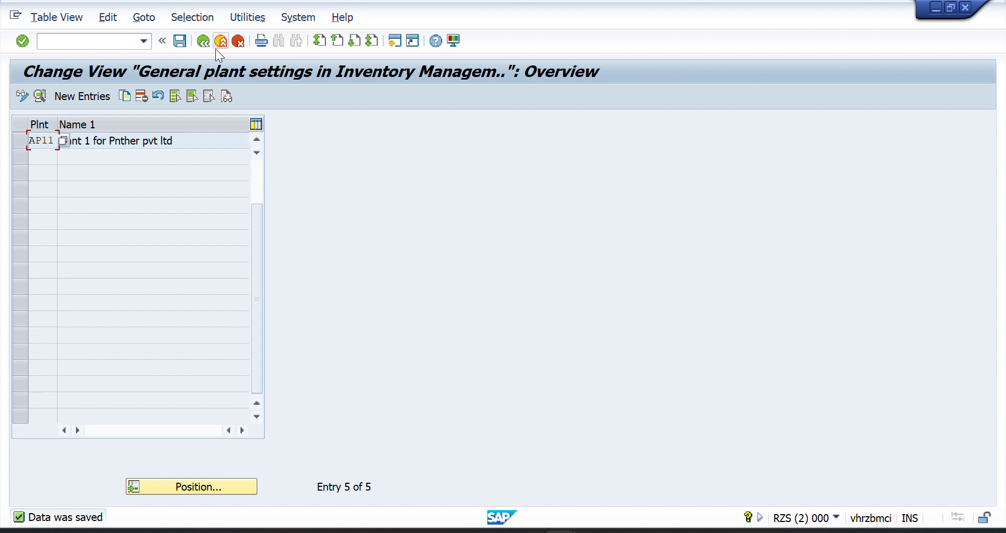
click(204, 42)
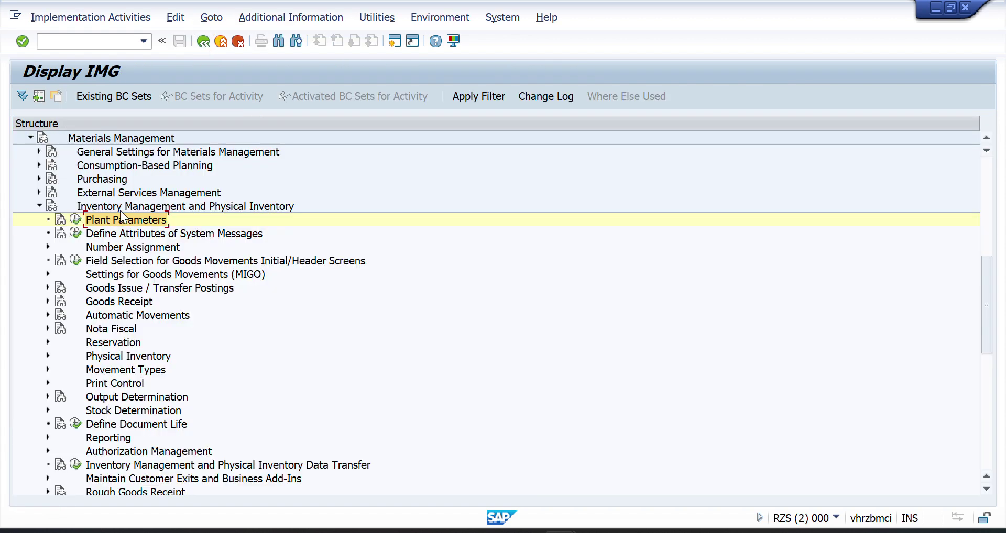
double_click(87, 220)
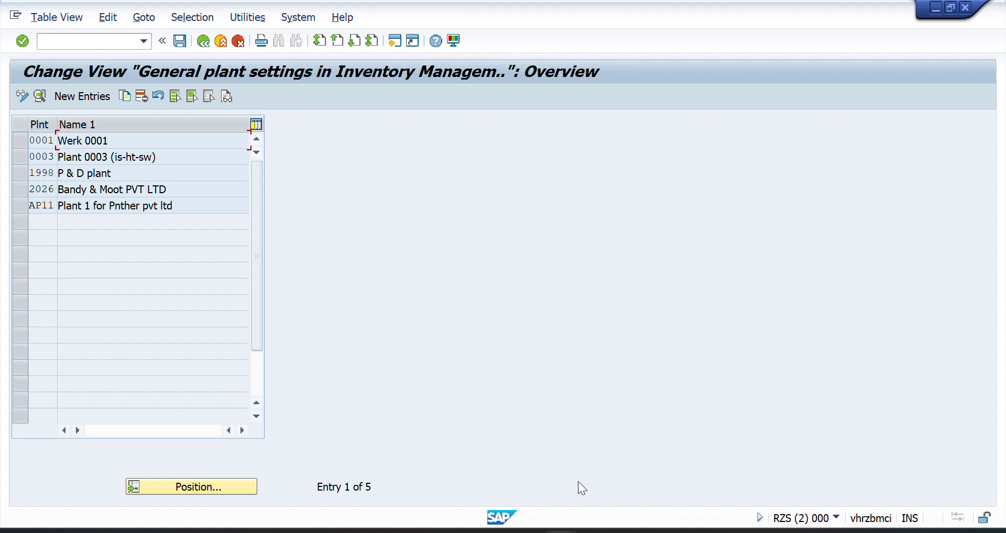
Step: Return to the goods receipt window for the purchase order and run the check on its entries
mouse_move(566, 529)
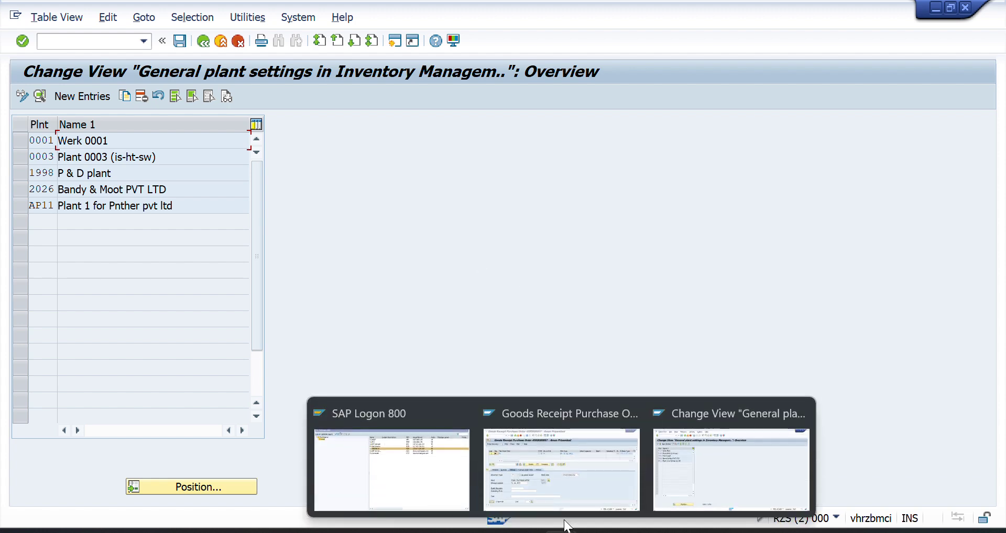
click(557, 468)
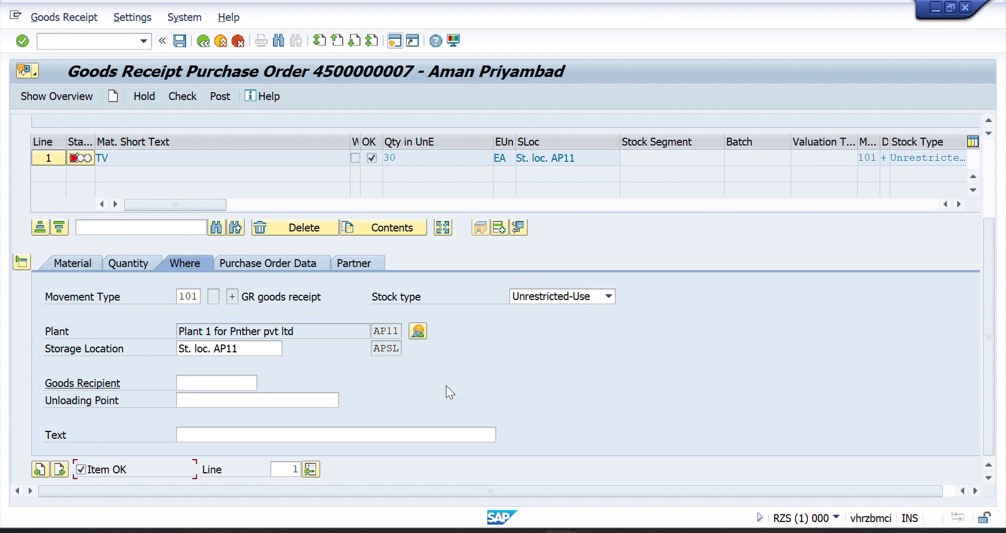
click(184, 100)
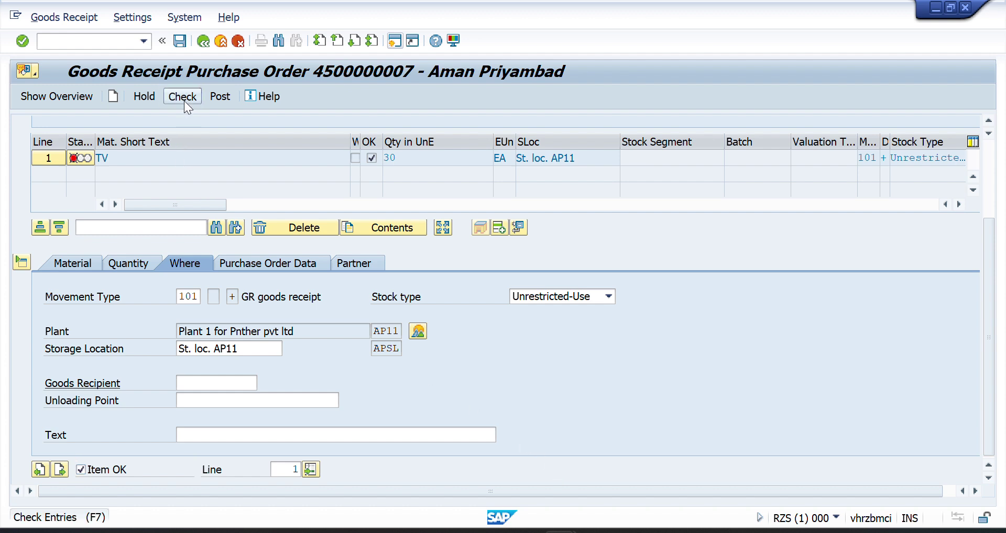